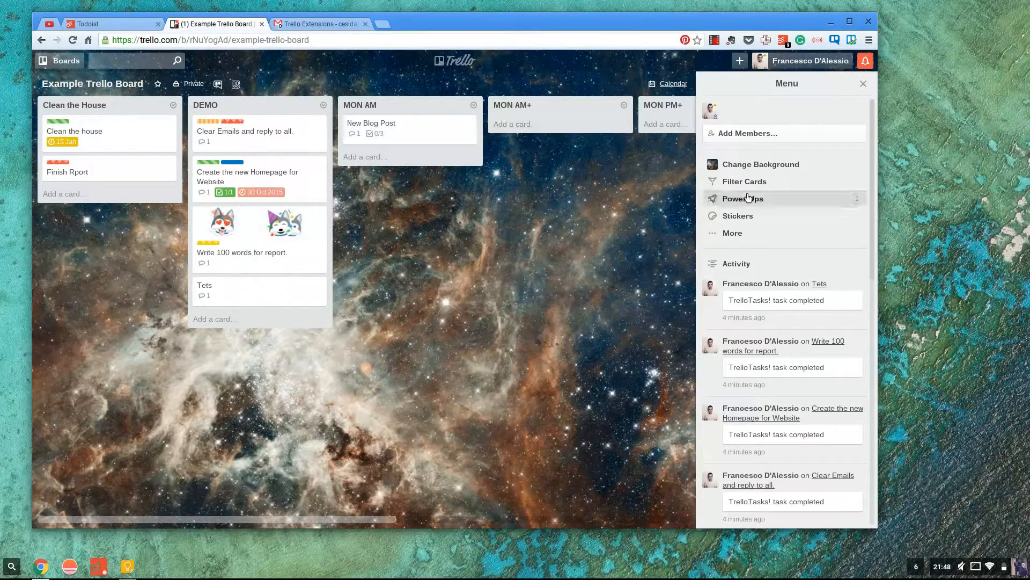
Open the board's Power-Ups list to look at the Calendar power-up
{"action": "left_click", "coordinate": [750, 198]}
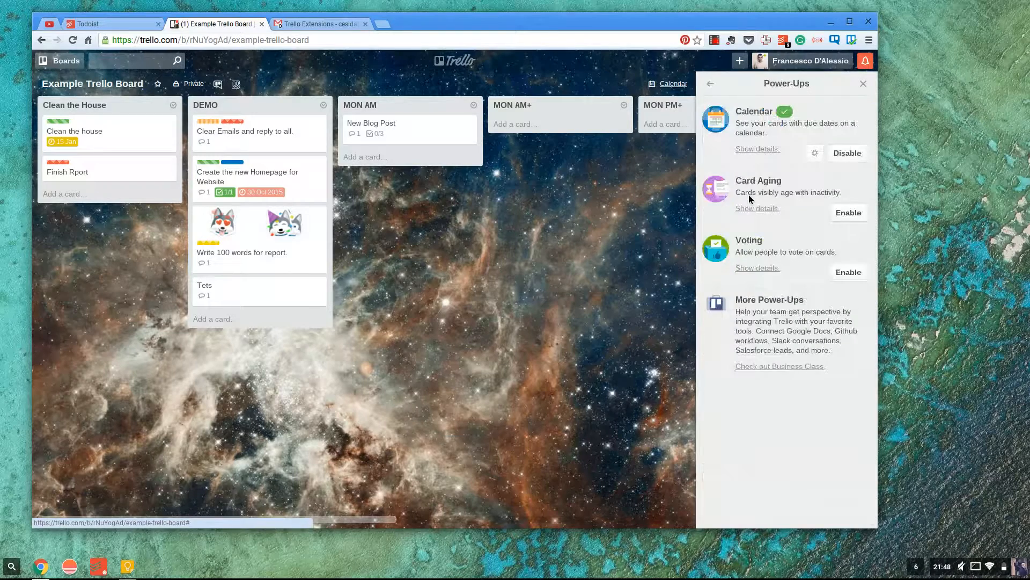
{"action": "left_click", "coordinate": [711, 85]}
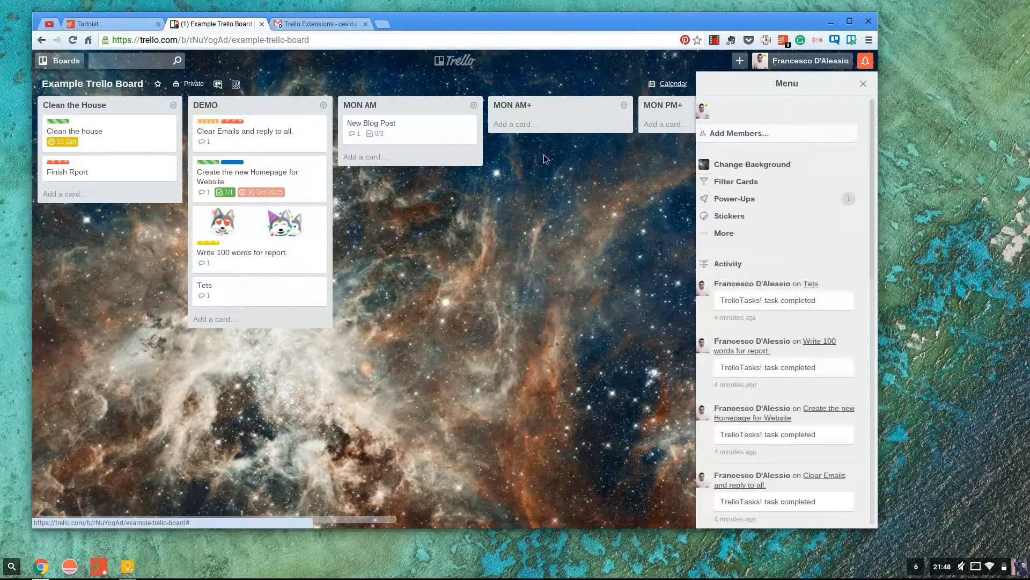
{"action": "left_click", "coordinate": [863, 84]}
{"action": "left_click", "coordinate": [854, 85]}
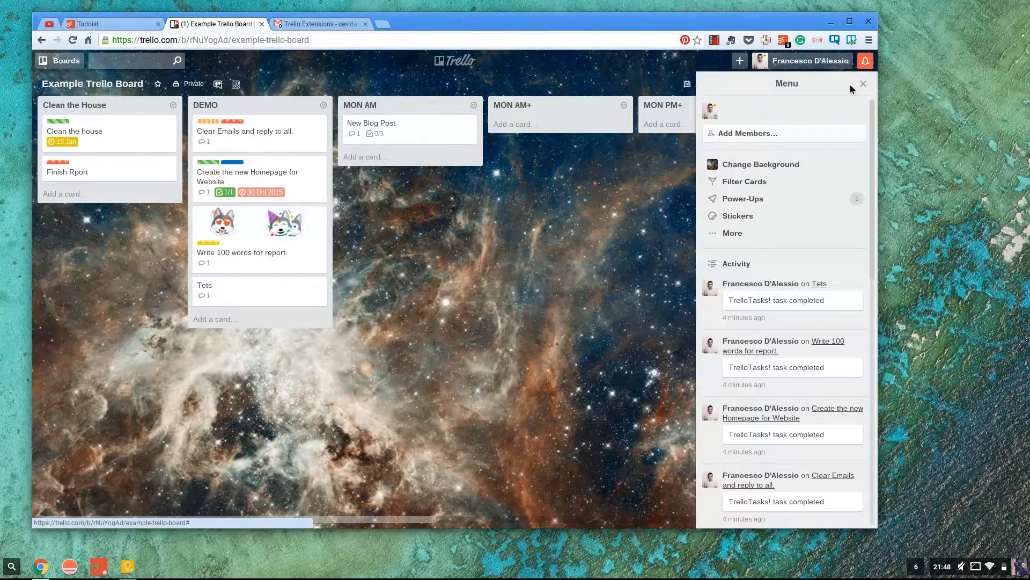
{"action": "left_click", "coordinate": [744, 198]}
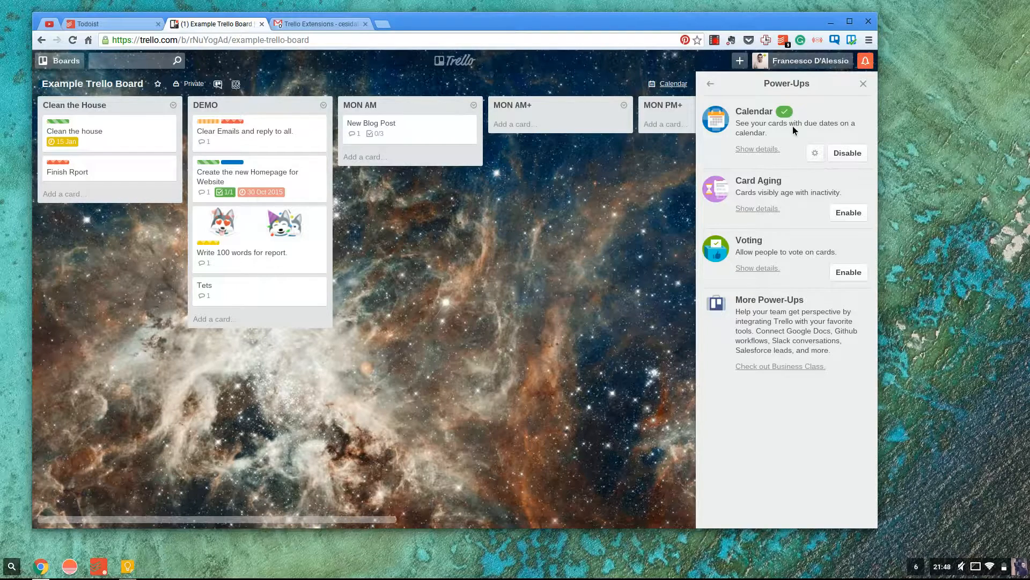
View the board's calendar in week and month layouts, and close it
{"action": "left_click", "coordinate": [668, 86]}
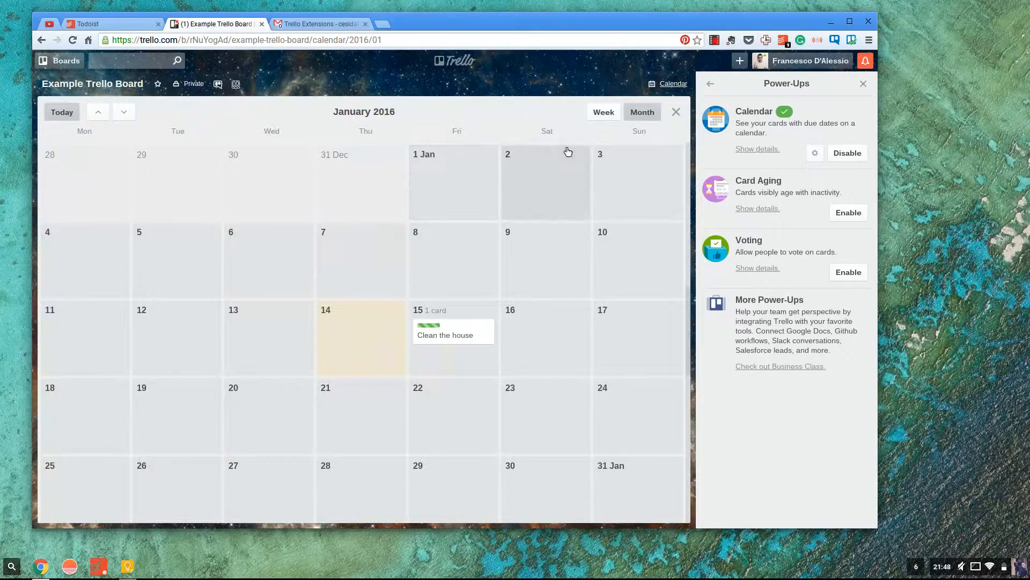
{"action": "left_click", "coordinate": [602, 116]}
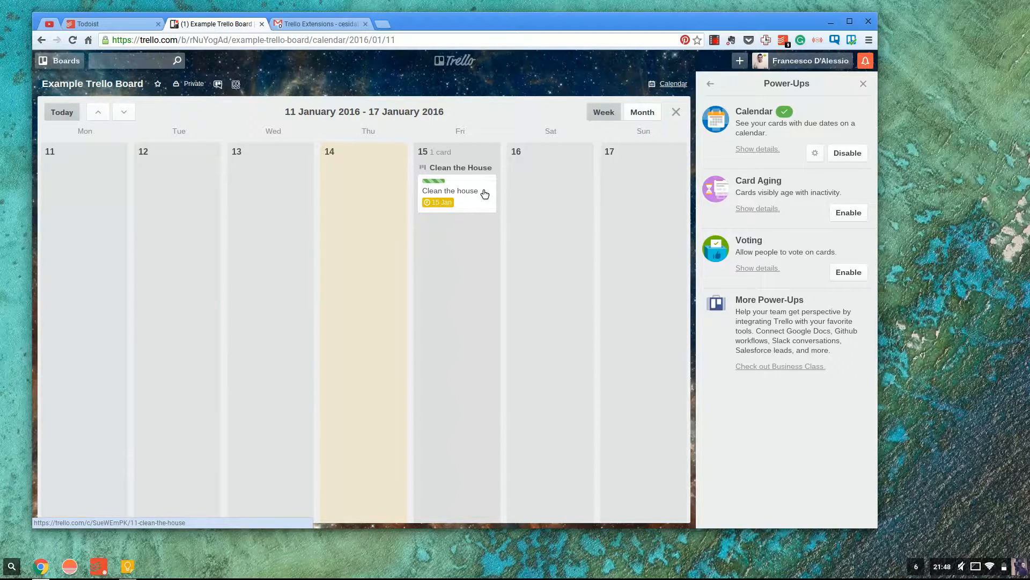
{"action": "left_click", "coordinate": [643, 113]}
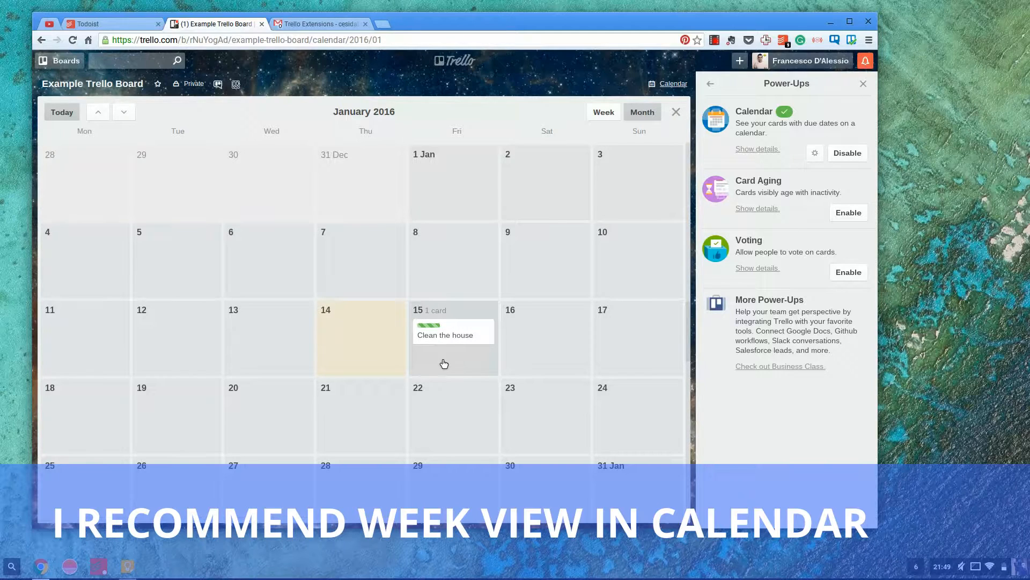
{"action": "left_click", "coordinate": [676, 114]}
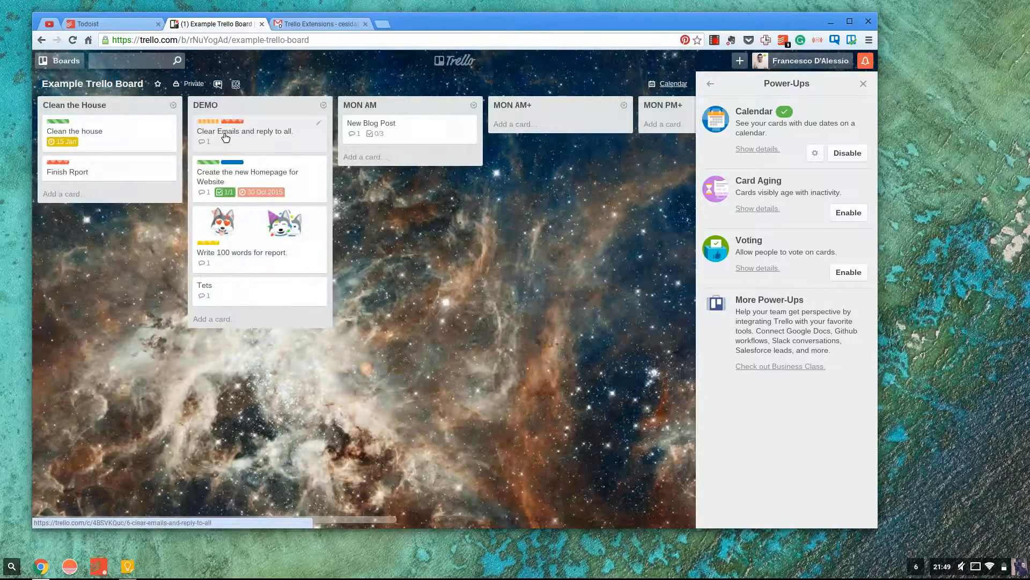
Set the due date of the card "Clear Emails and reply to all." to 15/1/2016 at 13:00 and save the card
{"action": "left_click", "coordinate": [319, 123]}
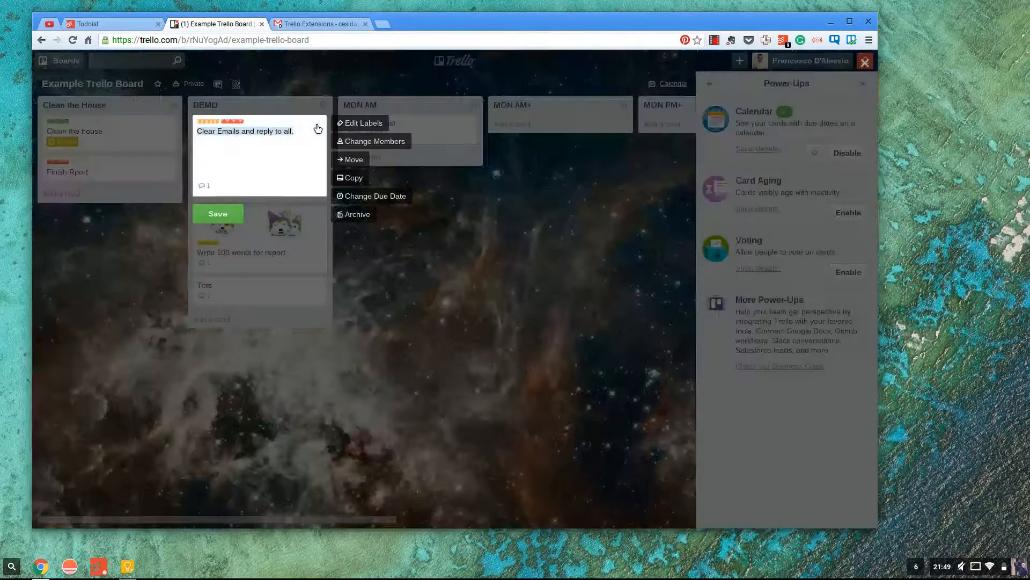
{"action": "left_click", "coordinate": [353, 198]}
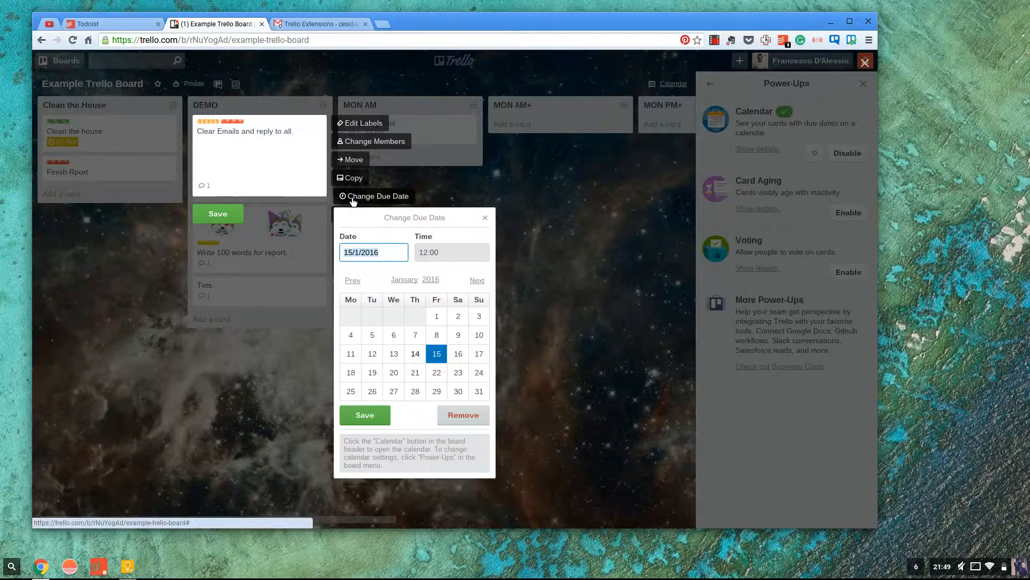
{"action": "left_click", "coordinate": [439, 251]}
{"action": "key", "text": "ctrl+a"}
{"action": "type", "text": "13"}
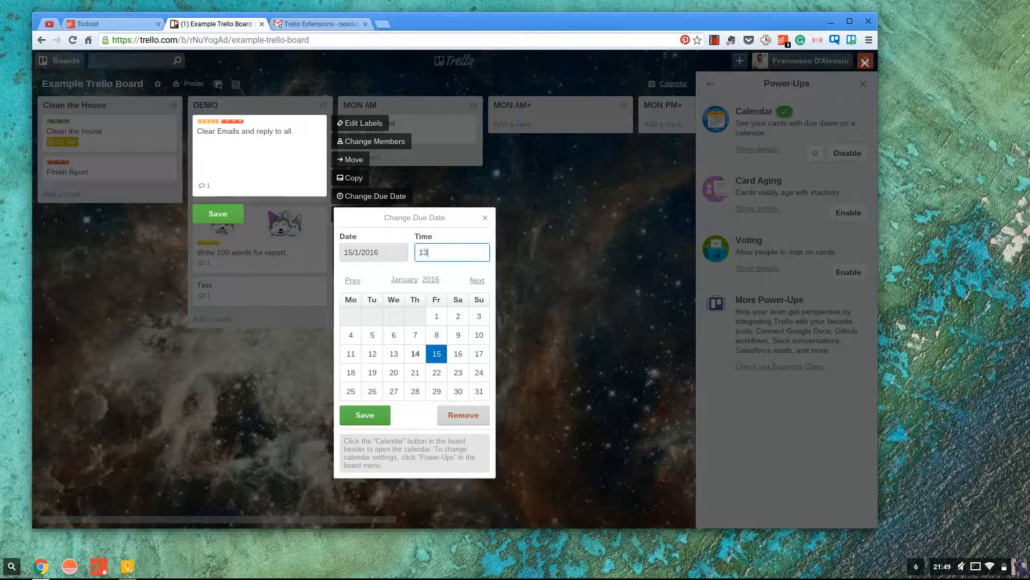
{"action": "type", "text": "3:00"}
{"action": "left_click", "coordinate": [378, 412]}
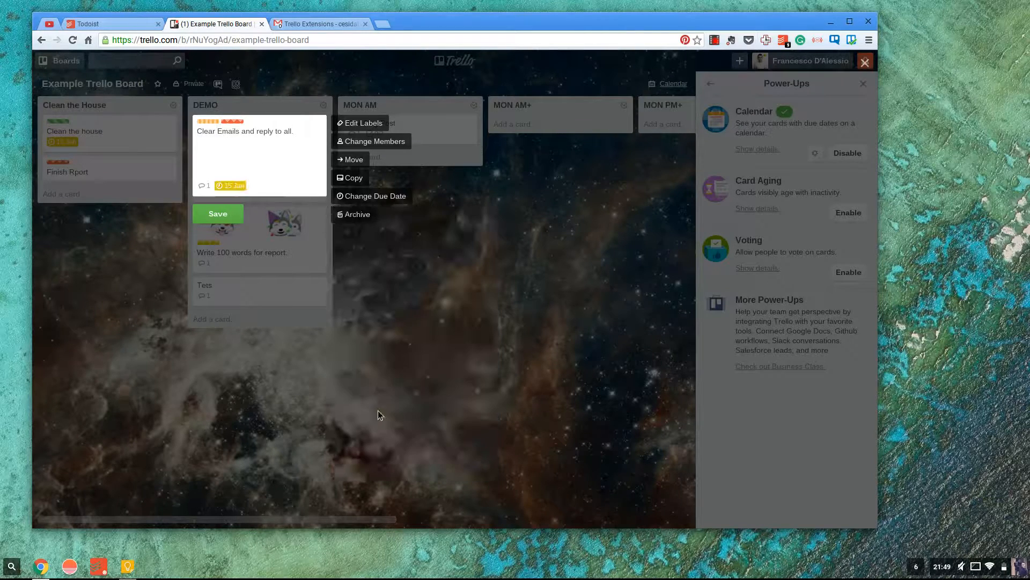
{"action": "left_click", "coordinate": [218, 214]}
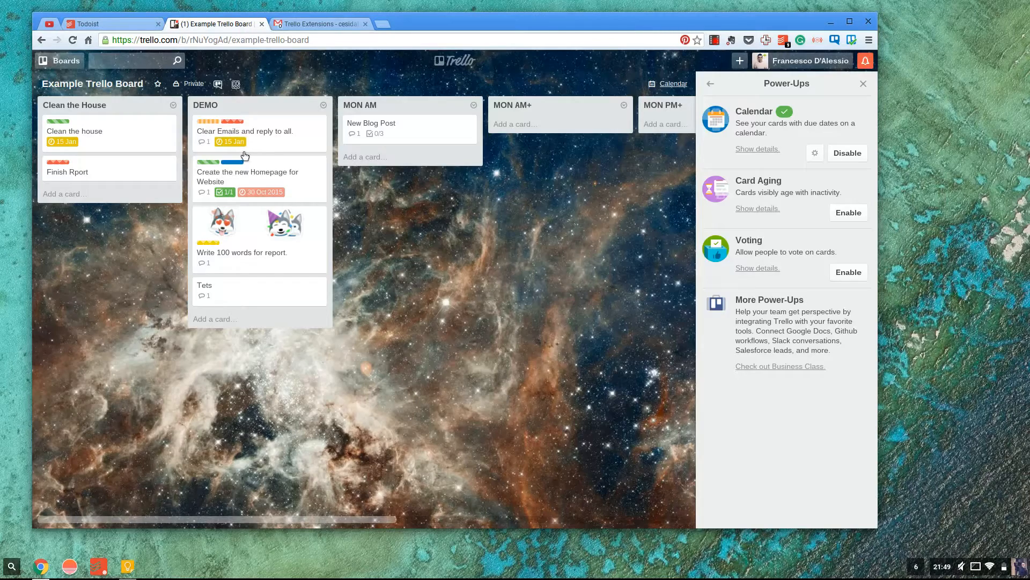
Filter the board's cards to show only the overdue ones
{"action": "mouse_move", "coordinate": [236, 148]}
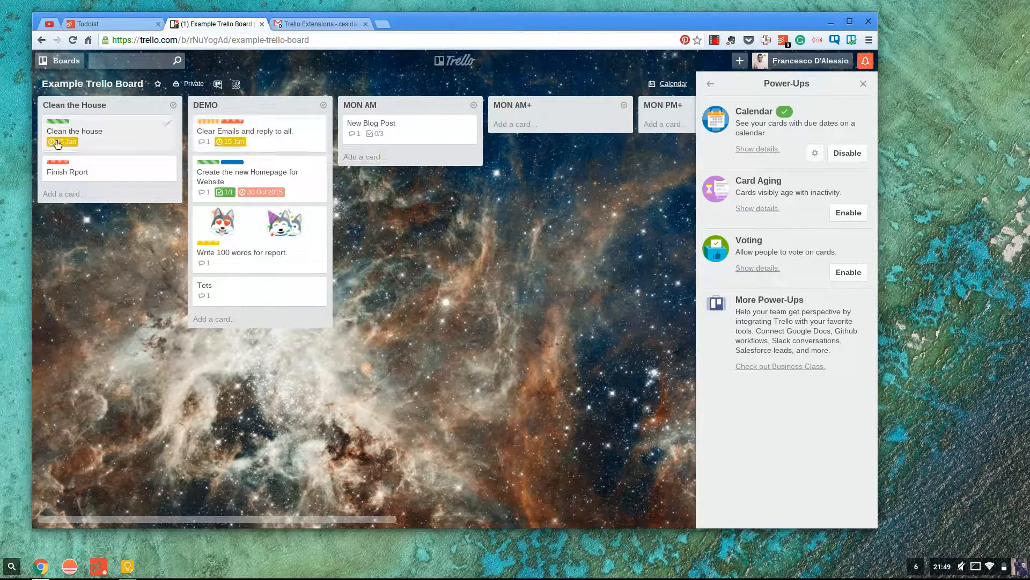
{"action": "mouse_move", "coordinate": [60, 146]}
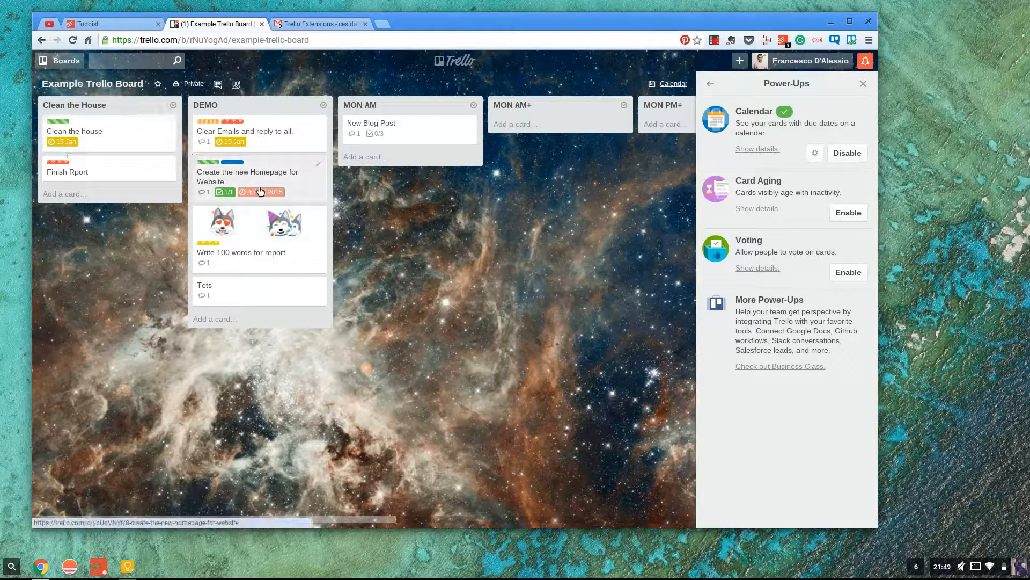
{"action": "mouse_move", "coordinate": [261, 199]}
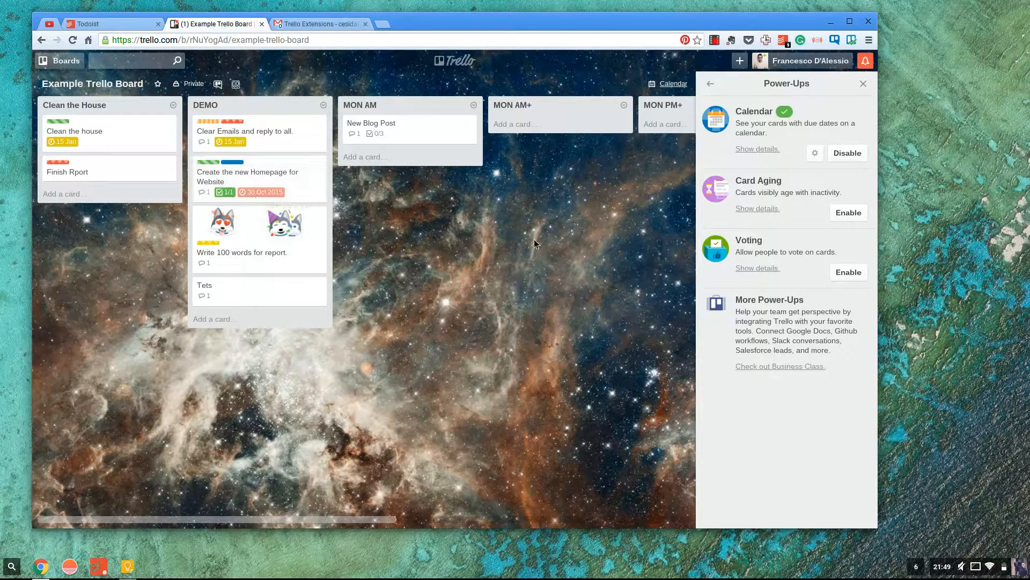
{"action": "left_click", "coordinate": [711, 86]}
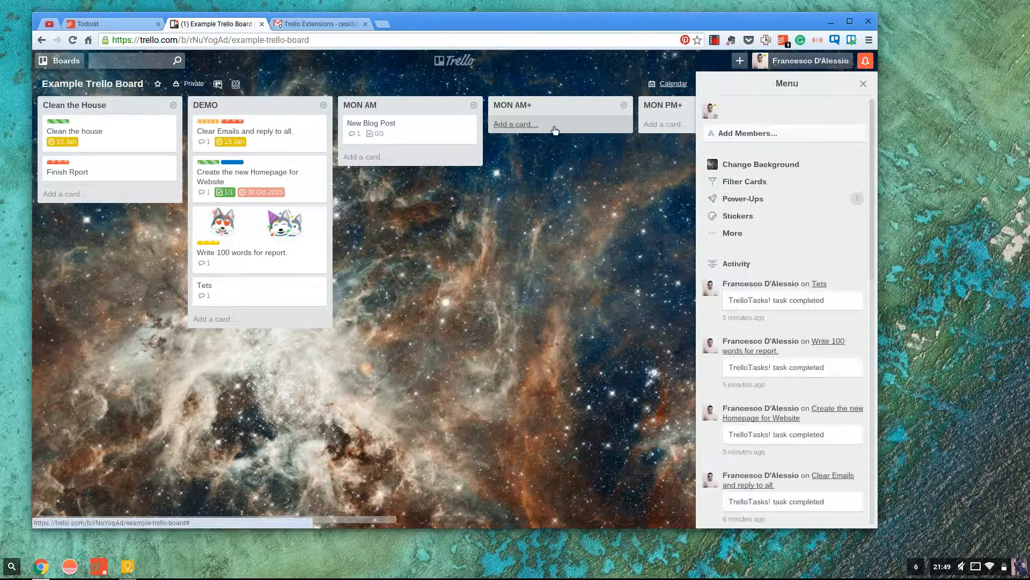
{"action": "left_click", "coordinate": [745, 184]}
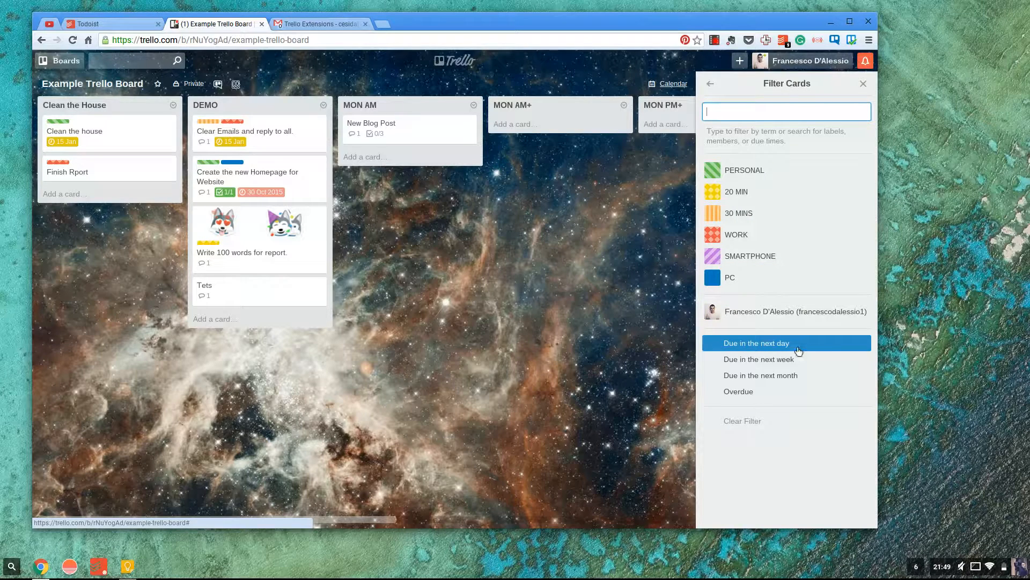
{"action": "left_click", "coordinate": [769, 392]}
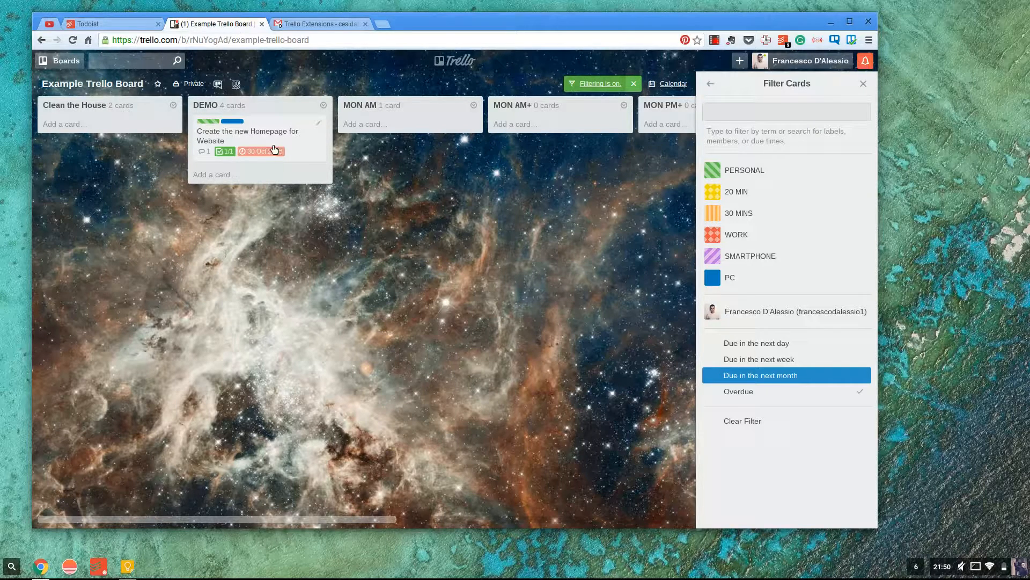
Filter the cards to those due in the next day instead, and clear the filter after viewing them
{"action": "mouse_move", "coordinate": [281, 152]}
{"action": "left_click", "coordinate": [784, 344]}
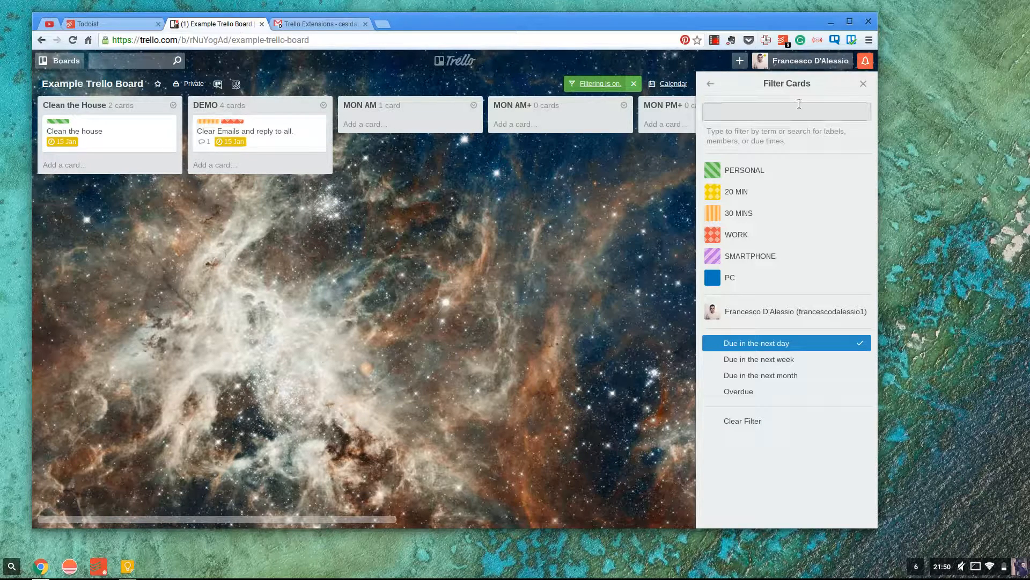
{"action": "left_click", "coordinate": [634, 83]}
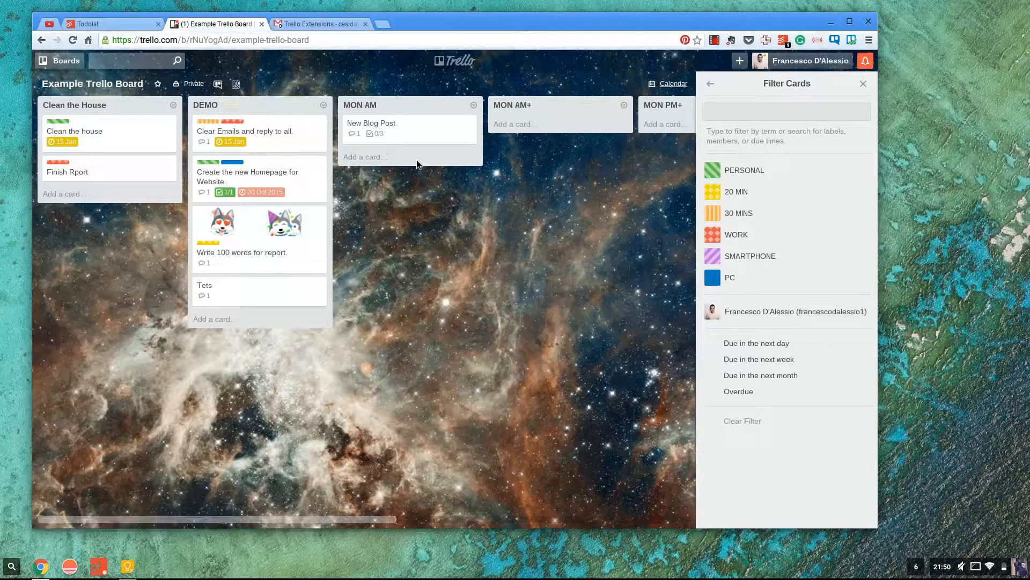
Open the board's Trello Chat and send the messages "Trello Chat" and "Trello"
{"action": "left_click", "coordinate": [219, 85]}
{"action": "scroll", "coordinate": [155, 453], "scroll_direction": "up", "scroll_amount": 1}
{"action": "scroll", "coordinate": [155, 453], "scroll_direction": "down", "scroll_amount": 1}
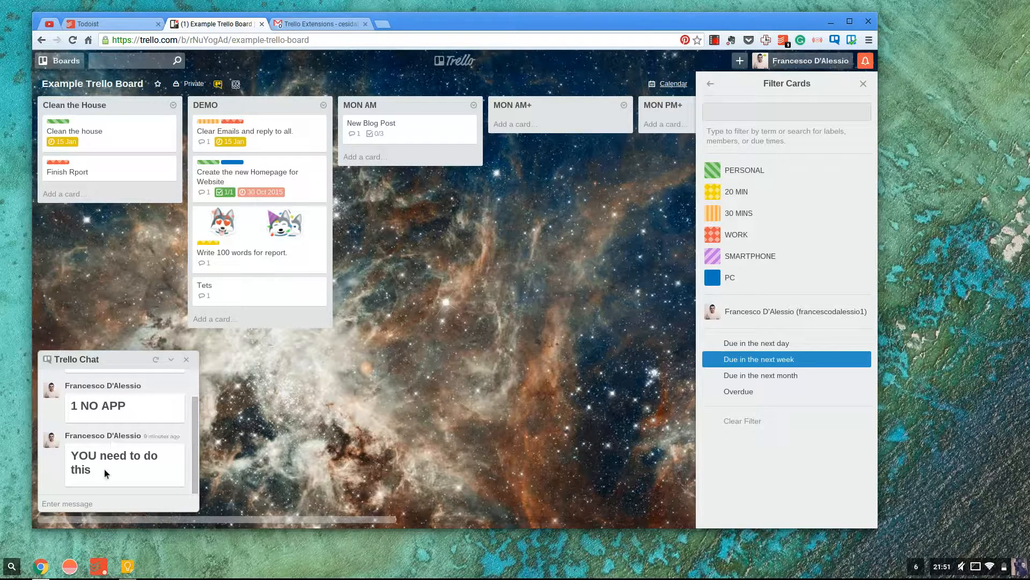
{"action": "scroll", "coordinate": [113, 434], "scroll_direction": "up", "scroll_amount": 1}
{"action": "scroll", "coordinate": [121, 425], "scroll_direction": "down", "scroll_amount": 1}
{"action": "left_click", "coordinate": [85, 503]}
{"action": "type", "text": "Tell"}
{"action": "key", "text": "BackSpace"}
{"action": "key", "text": "BackSpace"}
{"action": "type", "text": "st chat"}
{"action": "key", "text": "Return"}
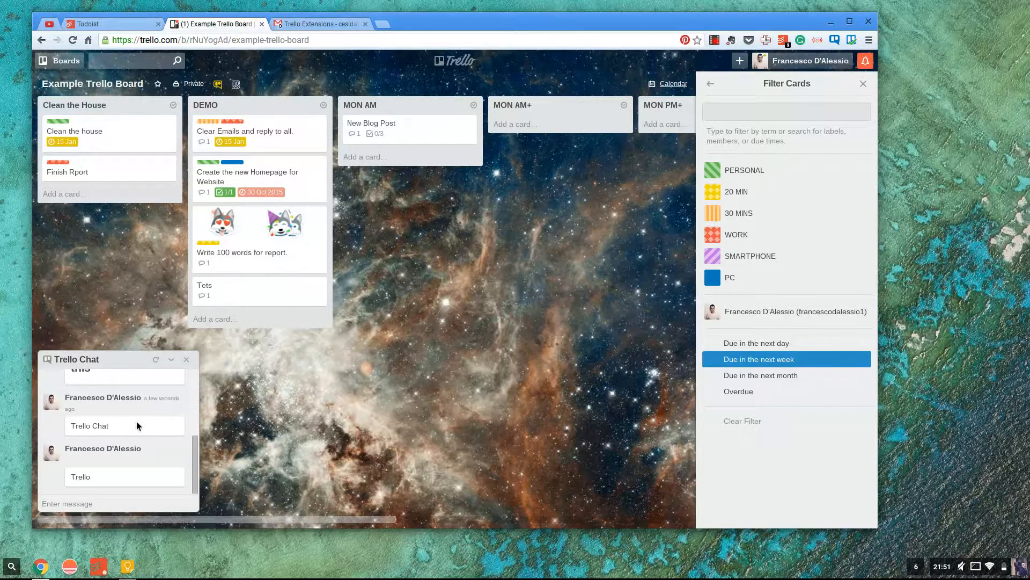
Look back through the chat's messages and close the chat
{"action": "scroll", "coordinate": [136, 421], "scroll_direction": "up", "scroll_amount": 2}
{"action": "scroll", "coordinate": [136, 421], "scroll_direction": "up", "scroll_amount": 2}
{"action": "scroll", "coordinate": [137, 420], "scroll_direction": "down", "scroll_amount": 3}
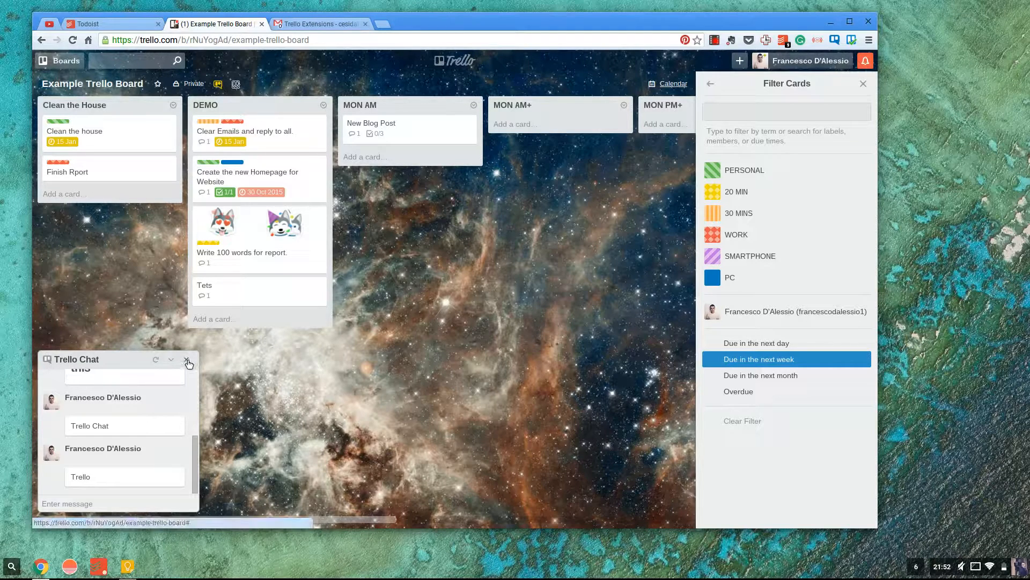
{"action": "left_click", "coordinate": [191, 361]}
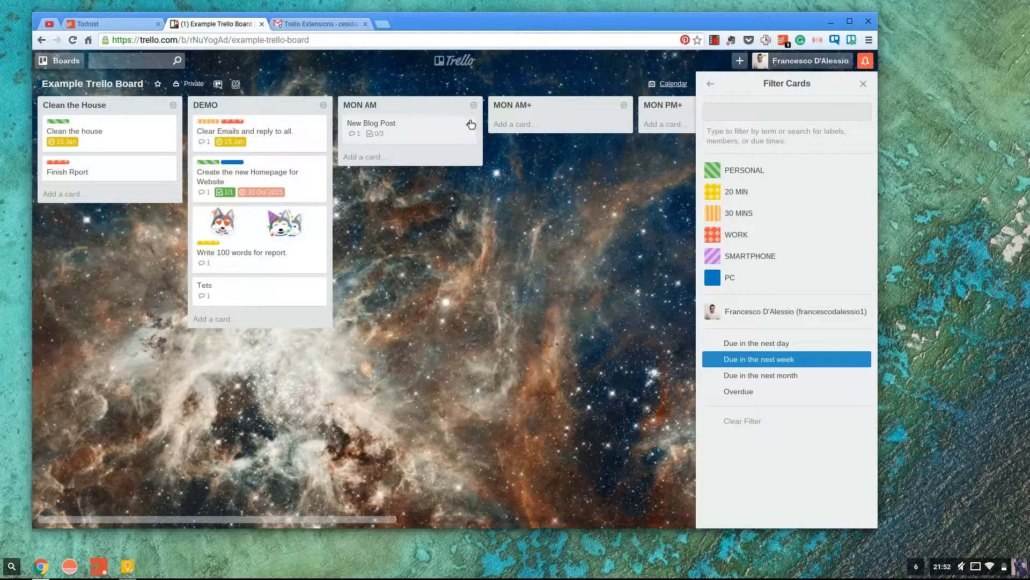
{"action": "left_click", "coordinate": [471, 123]}
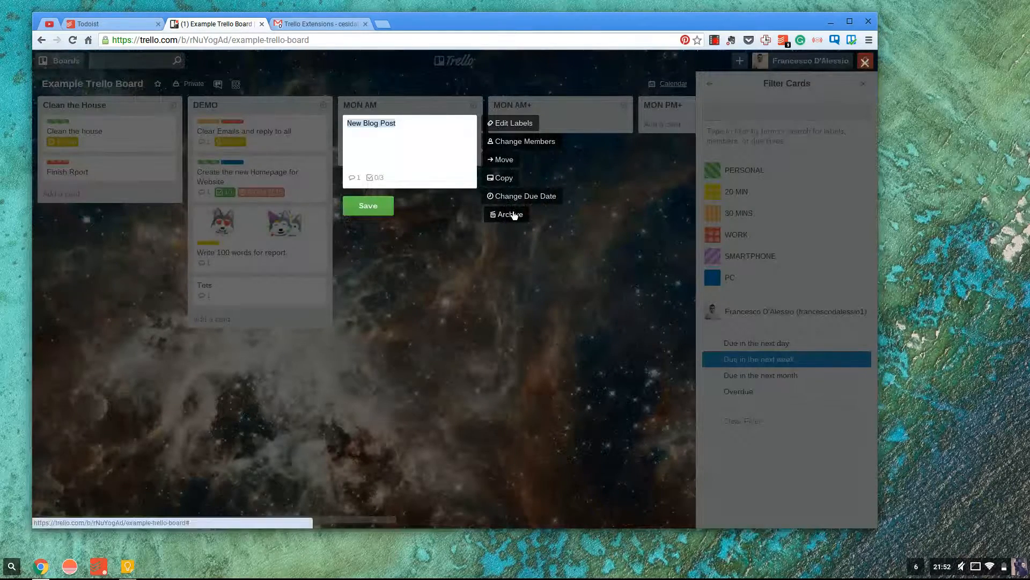
{"action": "left_click", "coordinate": [368, 206]}
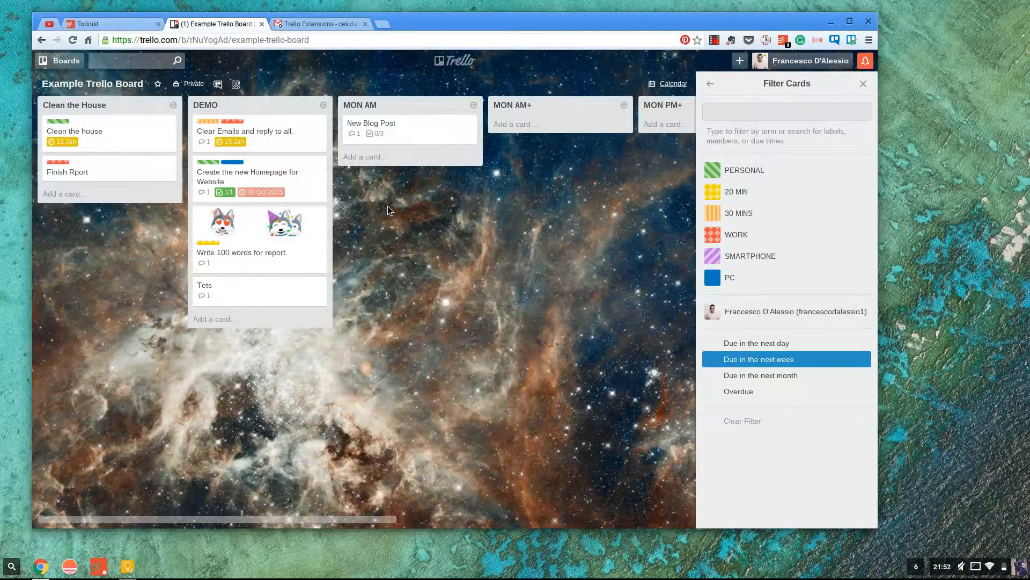
Turn on task checkboxes for the board's cards and toggle "Clear Emails and reply to all." to incomplete and back to complete
{"action": "left_click", "coordinate": [236, 85]}
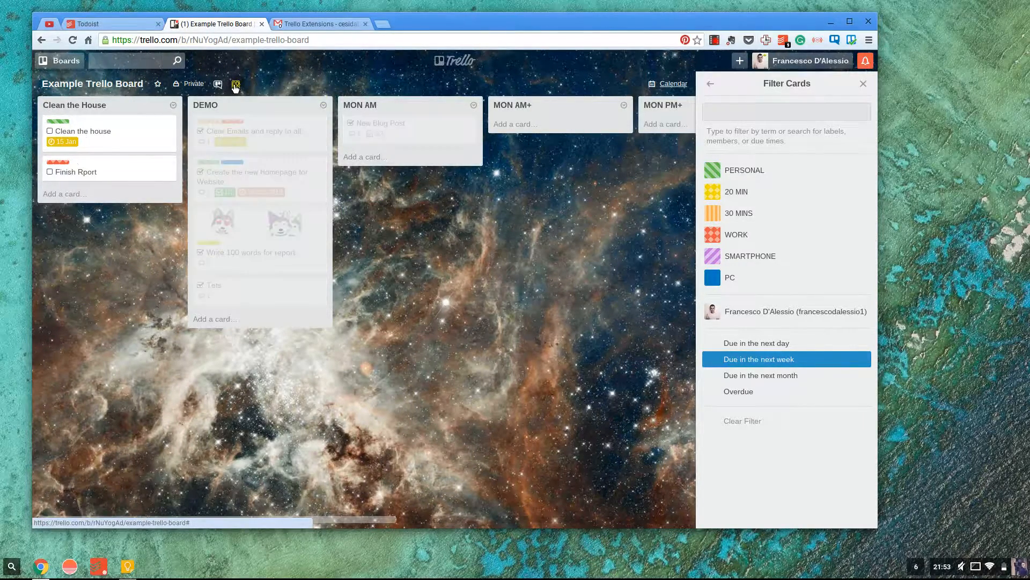
{"action": "left_click", "coordinate": [201, 132]}
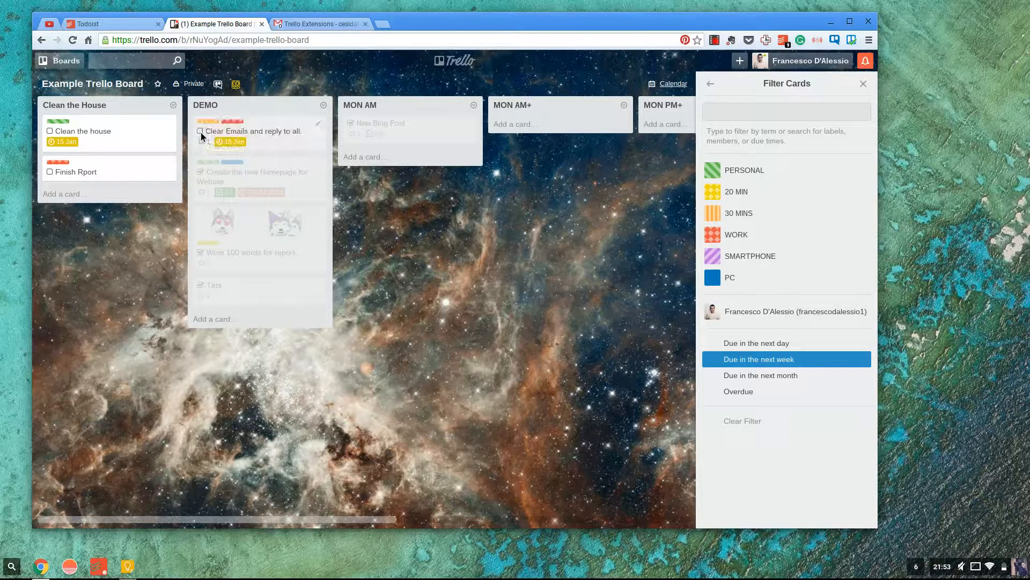
{"action": "left_click", "coordinate": [199, 131]}
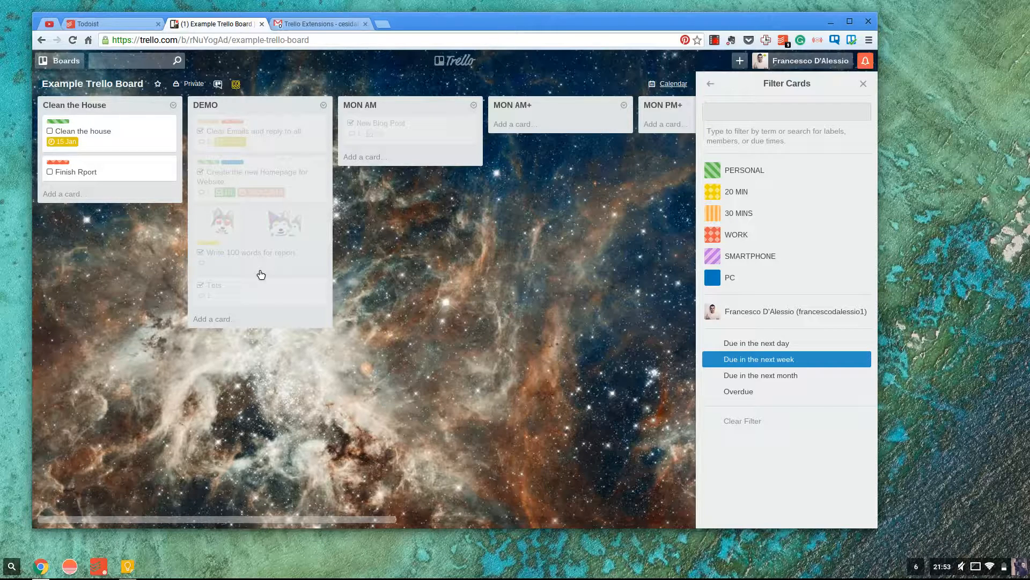
{"action": "left_click", "coordinate": [323, 106]}
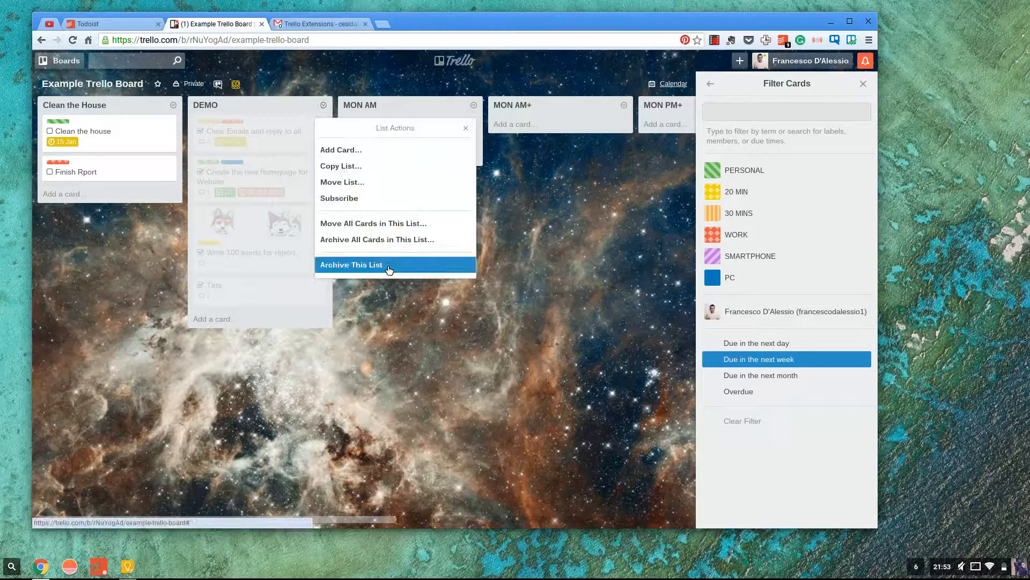
{"action": "left_click", "coordinate": [396, 301]}
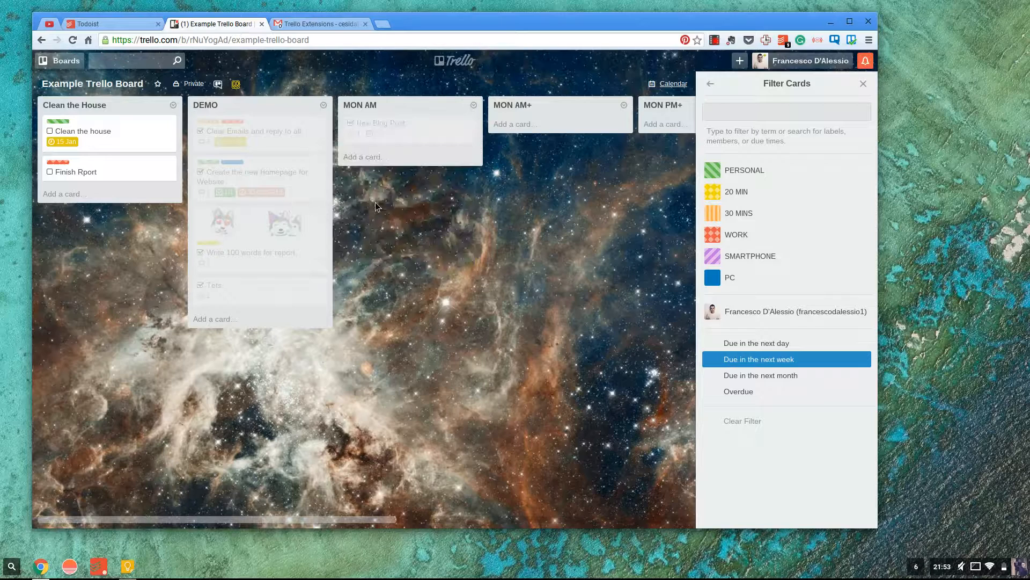
Mark the "New Blog Post" card in the MON AM list as incomplete and back to complete
{"action": "left_click", "coordinate": [351, 123]}
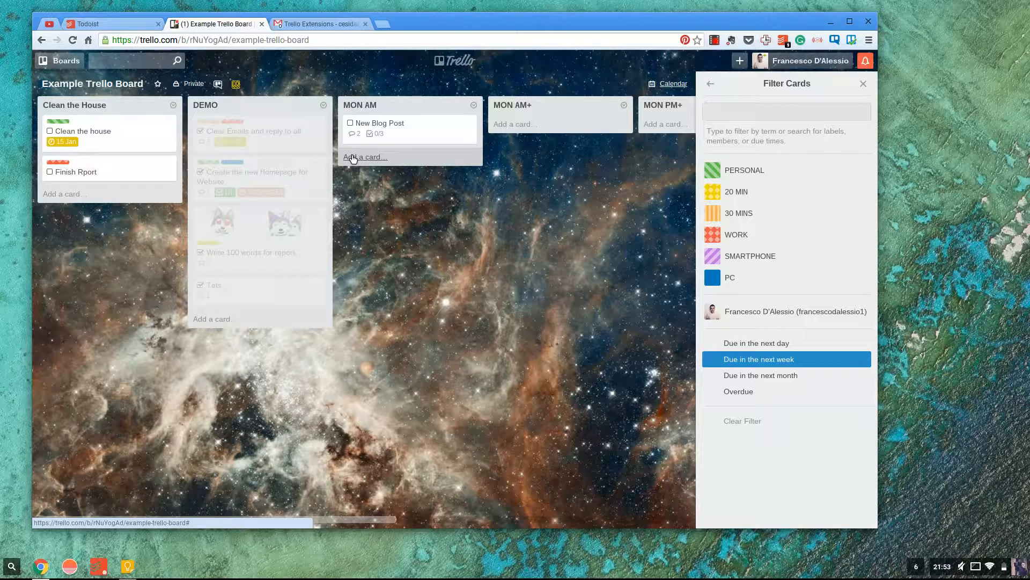
{"action": "left_click", "coordinate": [348, 122]}
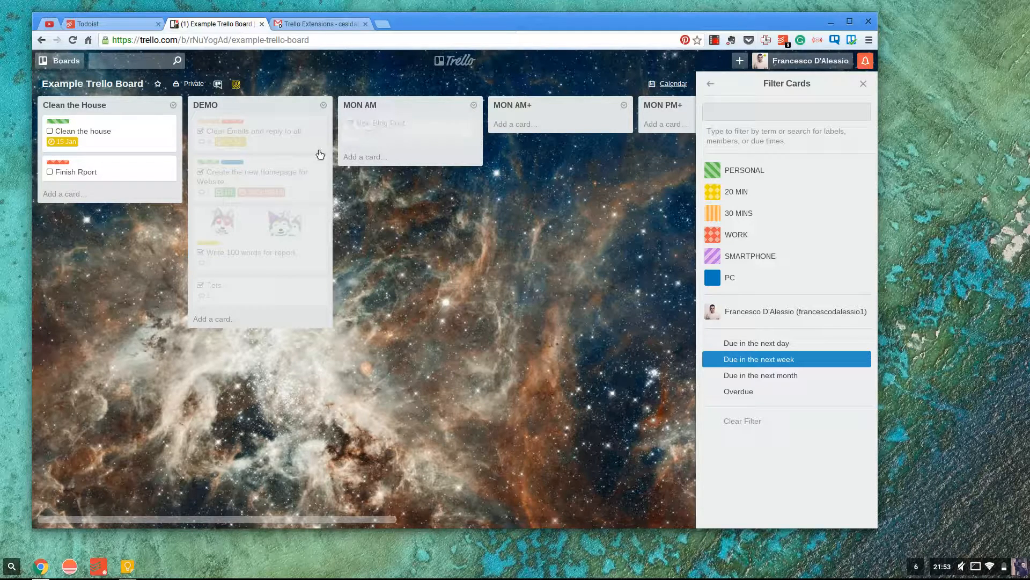